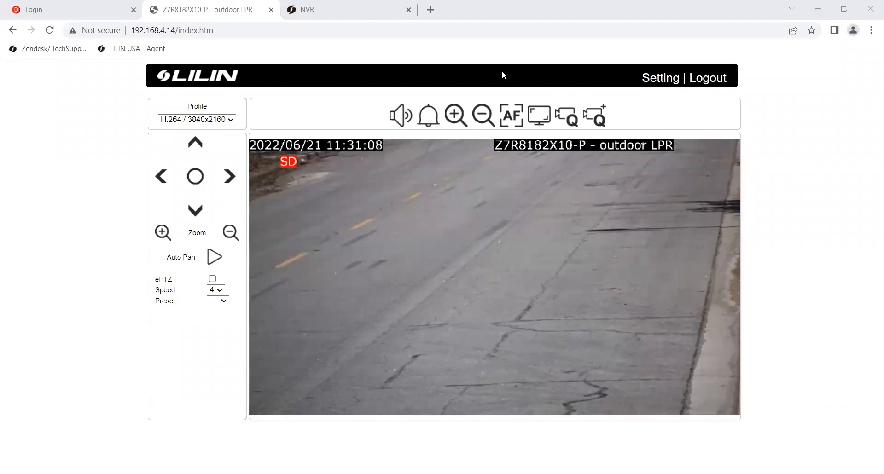
Enable the LILIN Aida Camera Plug-in in the LPKG section of the camera's setup.
click(675, 101)
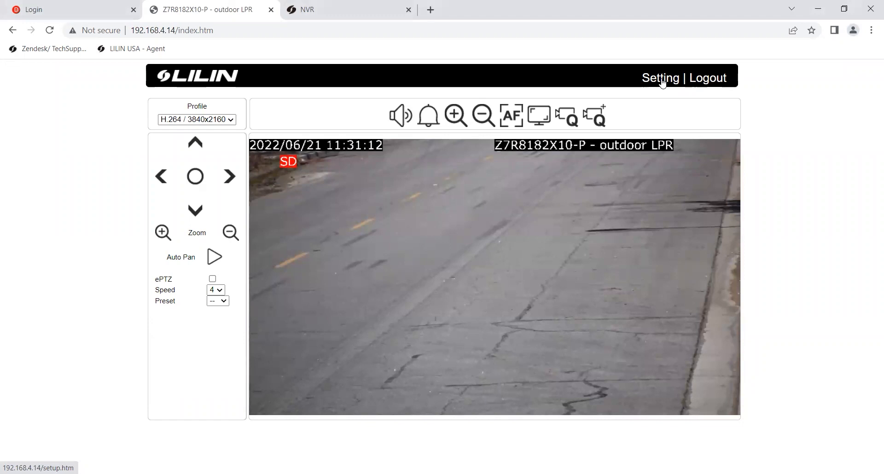
click(662, 82)
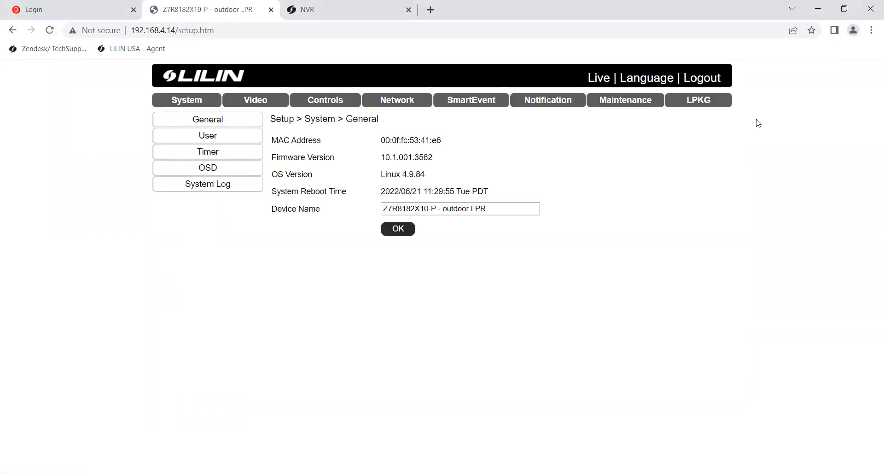
click(703, 107)
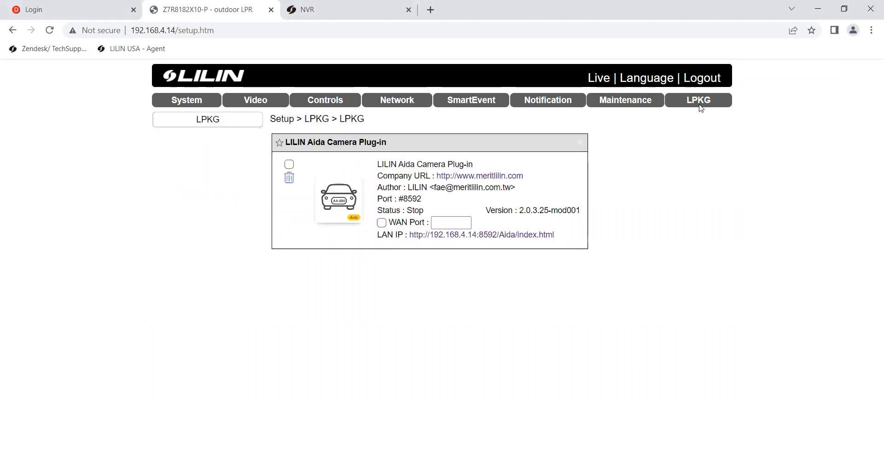
click(290, 165)
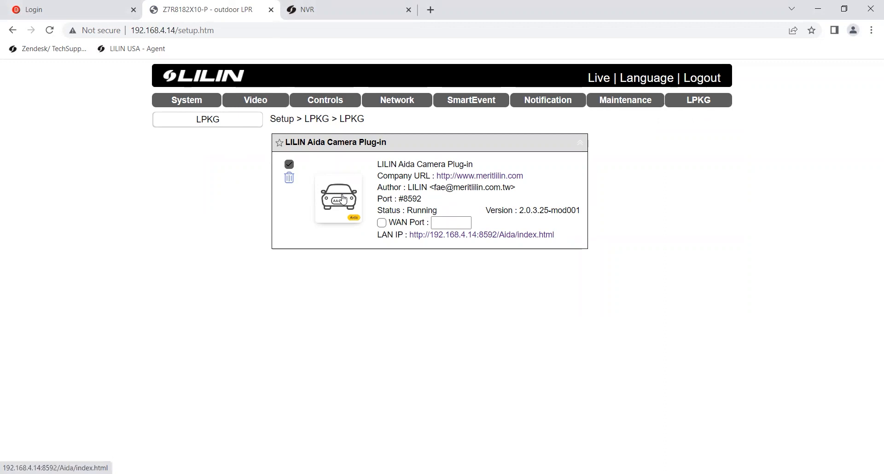
Open the Aida plug-in's AI Engine page and clear the existing content of its Unlocking key field.
click(342, 198)
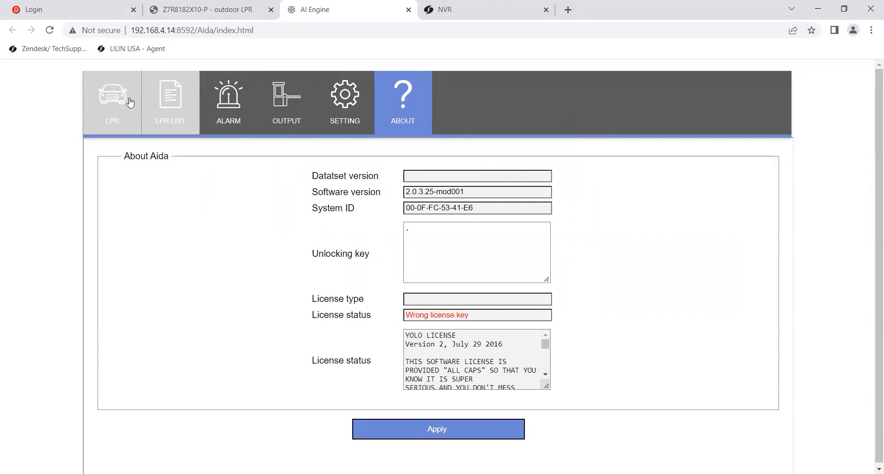
drag(412, 231, 364, 231)
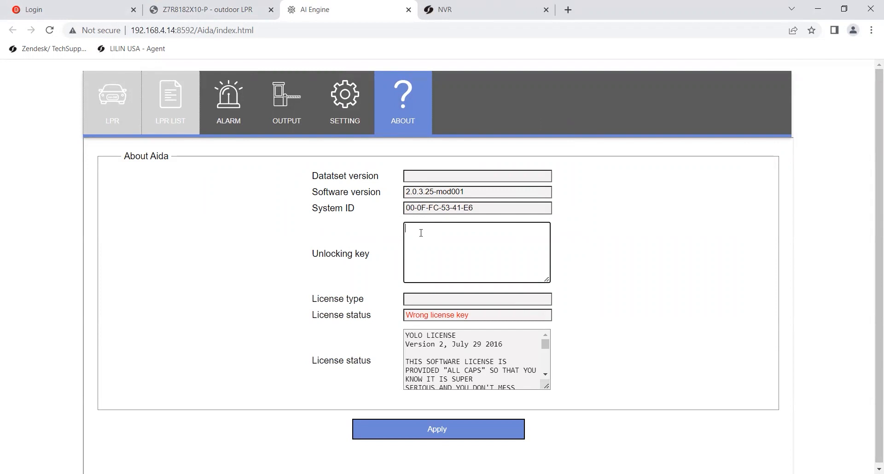
Log in to the DDNSIPCam site with the prefilled account, entering the displayed security code.
click(59, 5)
click(384, 249)
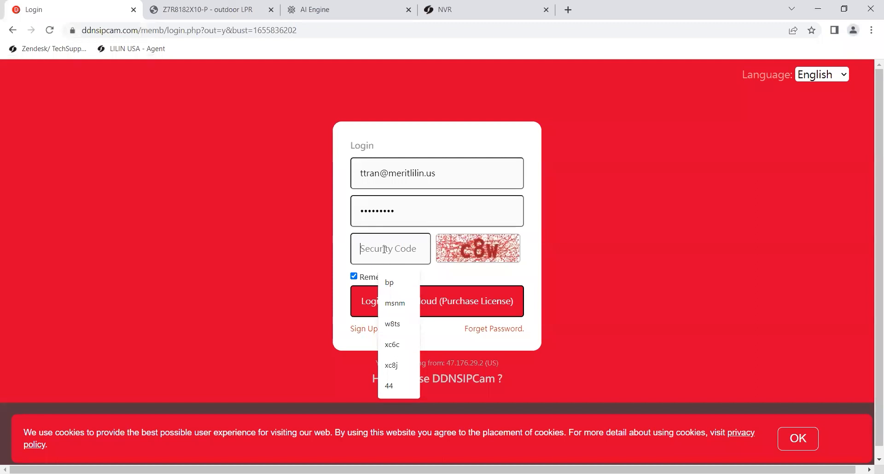
text(c8w)
key(Return)
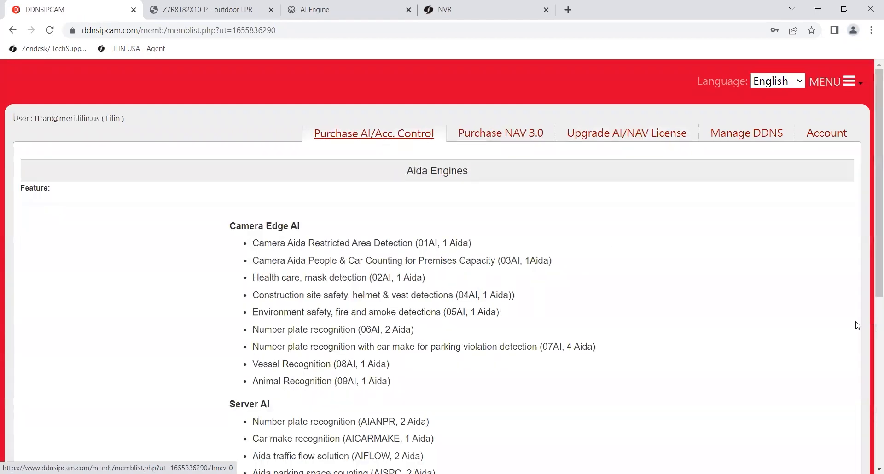
Open the order form for the 30-day free trial of the Aida Engines.
scroll(757, 297, down, 5)
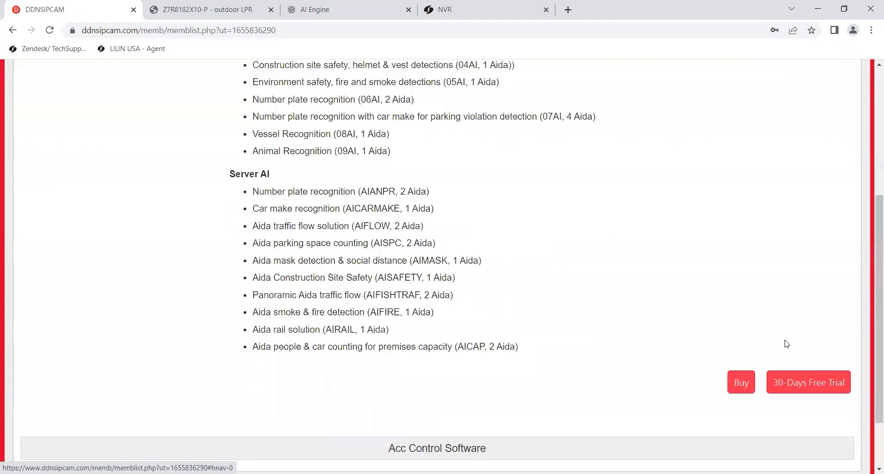
scroll(787, 340, down, 1)
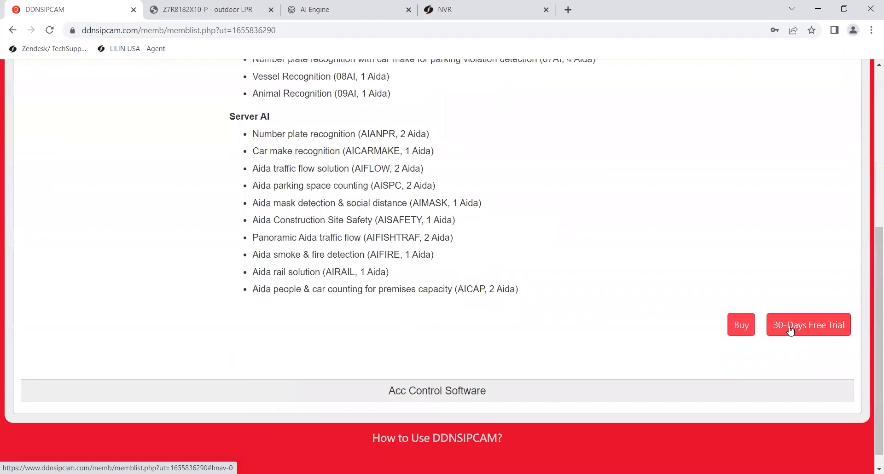
click(790, 330)
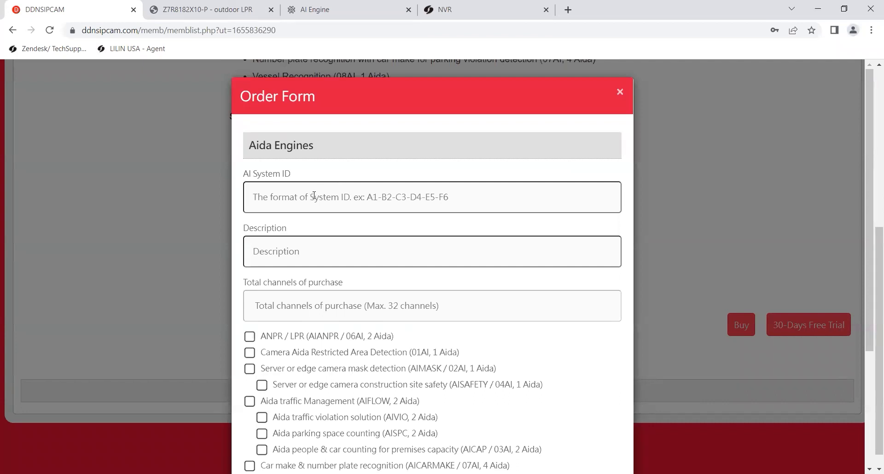
Copy the System ID from the AI Engine page into the order form's AI System ID field.
click(351, 9)
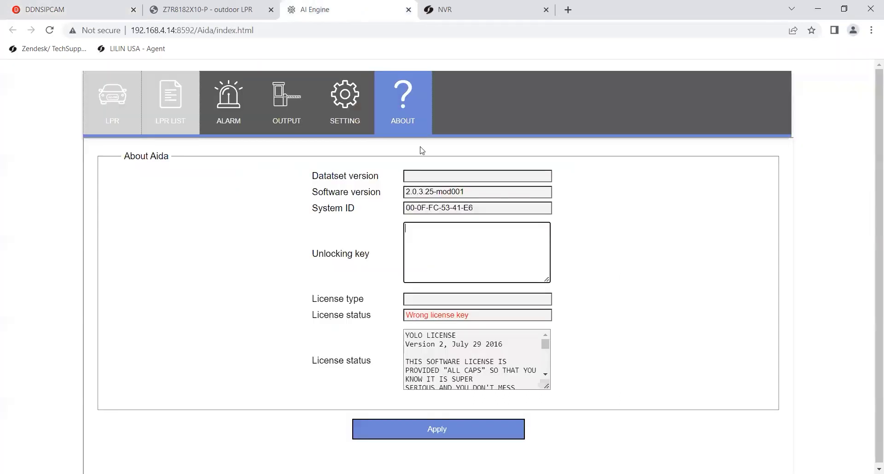
drag(476, 206, 365, 211)
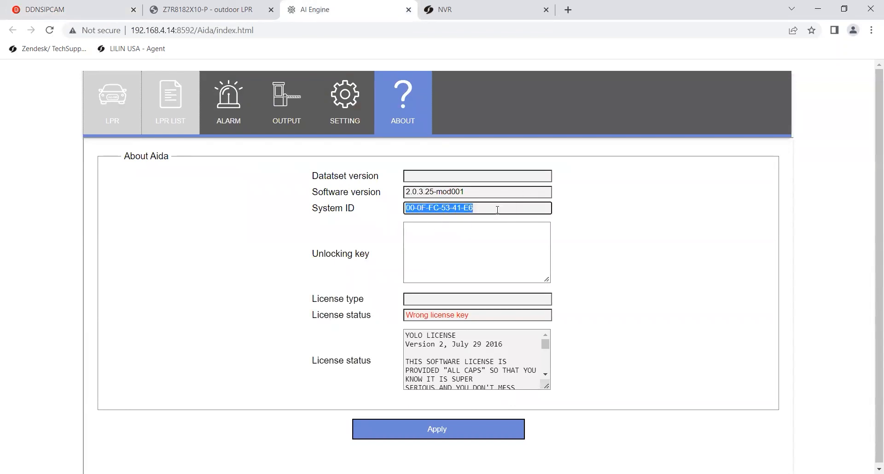
click(127, 9)
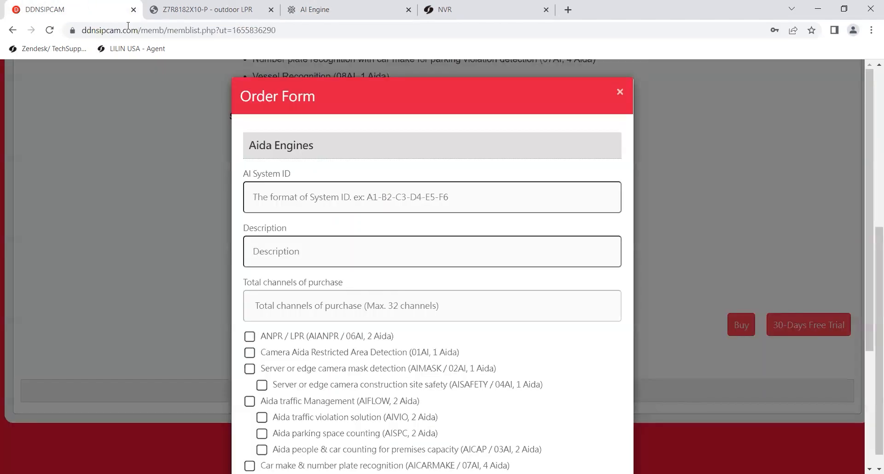
click(346, 192)
Set the description in the trial order form to Test.
click(330, 233)
click(328, 246)
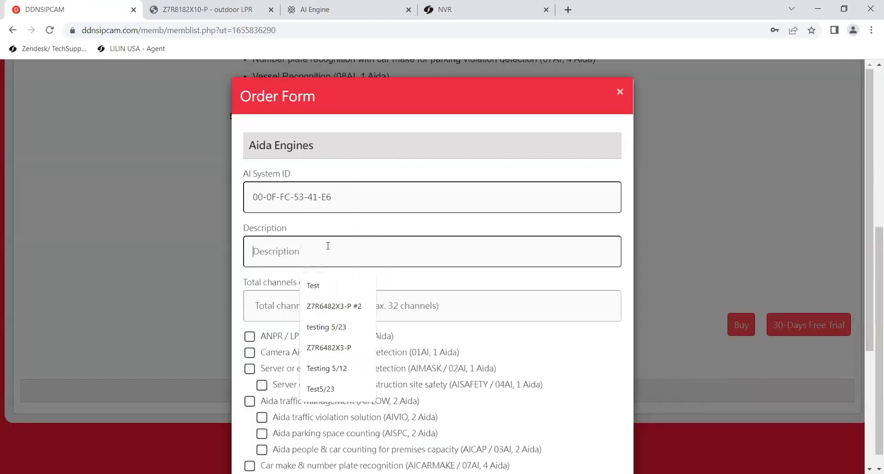
text(Test)
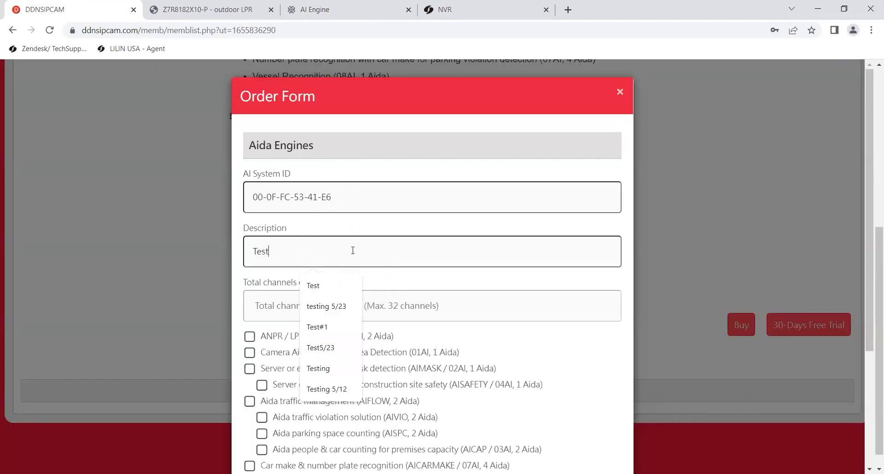
click(380, 279)
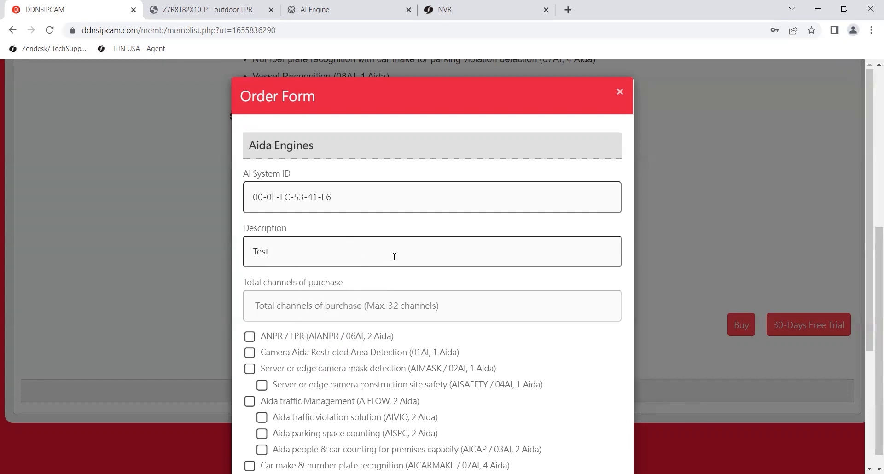
Select the ANPR / LPR (AIANPR / 06AI, 2 Aida) engine for the trial license and submit the order form.
scroll(402, 241, down, 1)
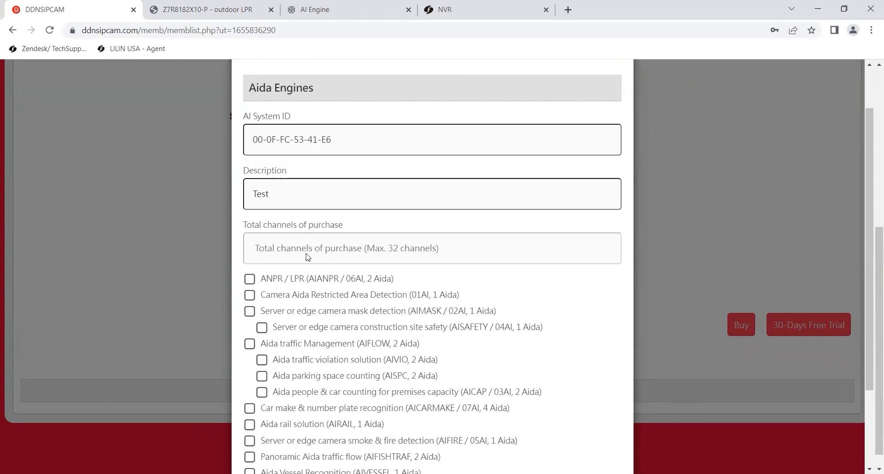
click(250, 279)
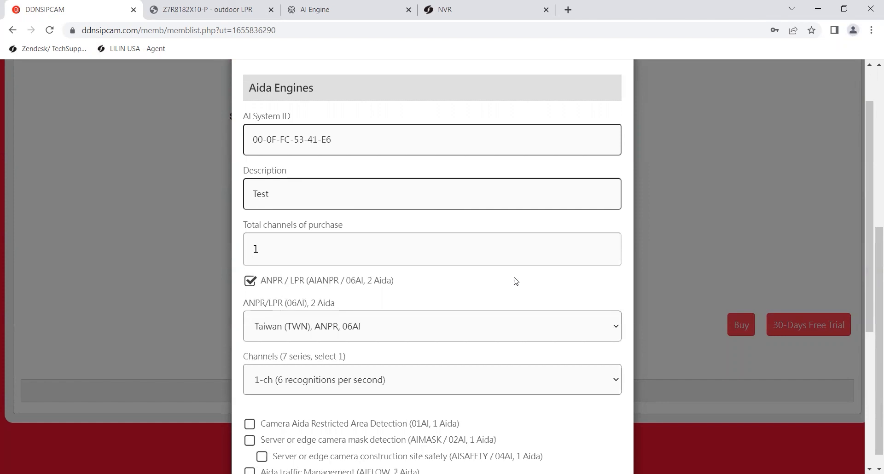
scroll(533, 283, up, 1)
scroll(534, 282, down, 5)
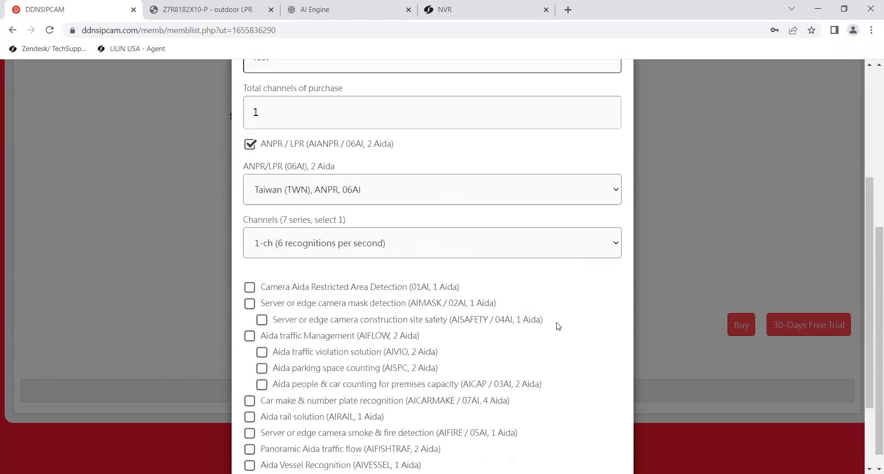
click(496, 433)
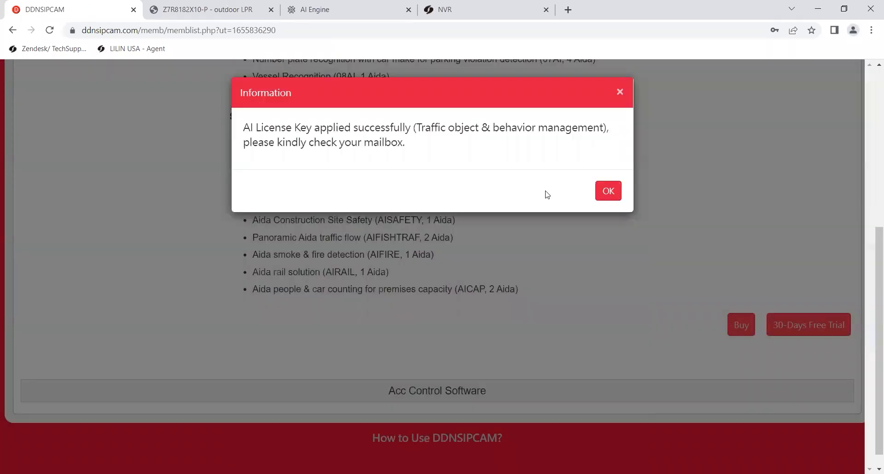
Copy the new AI Engine trial's unlocking key from the license list into the plug-in's Unlocking key field and apply it.
scroll(589, 210, up, 4)
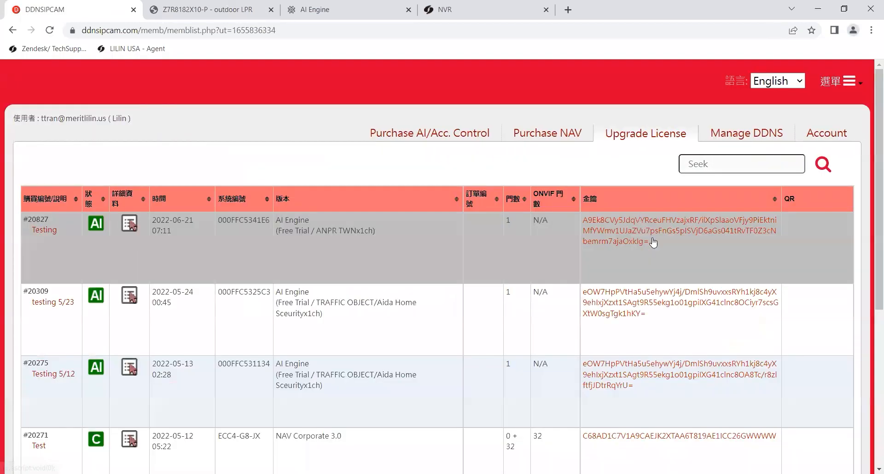
drag(649, 241, 581, 220)
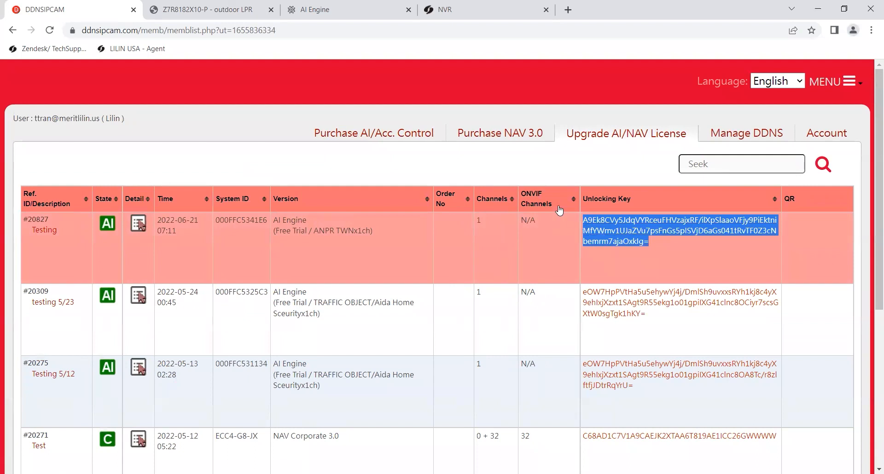
click(337, 4)
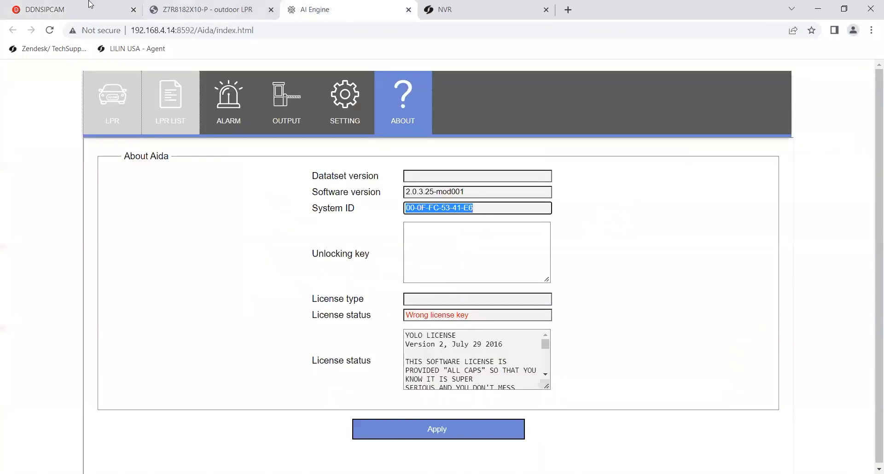
click(134, 9)
click(462, 254)
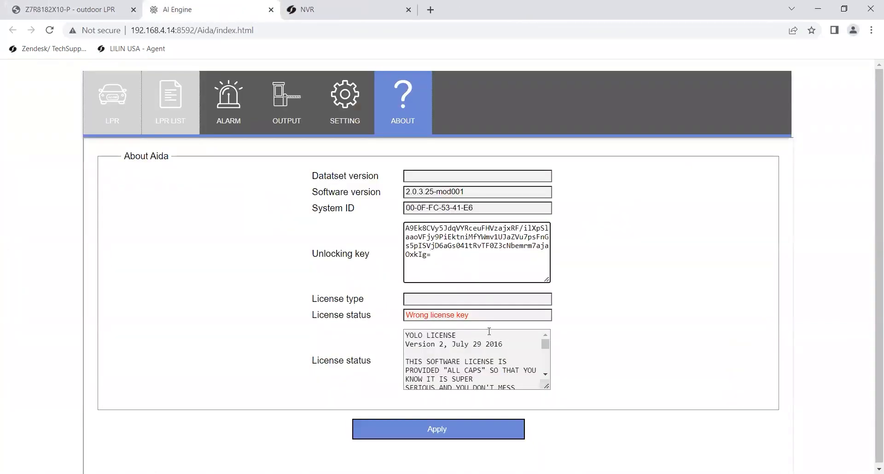
click(391, 430)
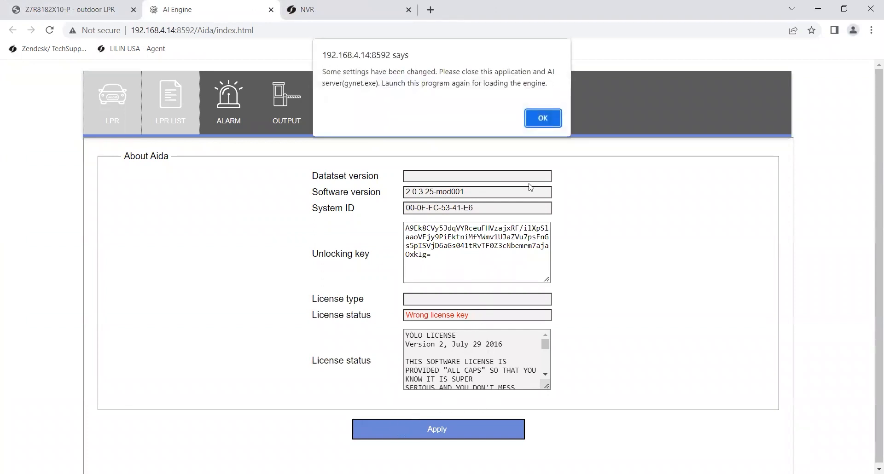
click(547, 119)
Relaunch the Aida plug-in from the camera's LPKG page to reload the AI Engine, closing the stale AI Engine page.
click(54, 6)
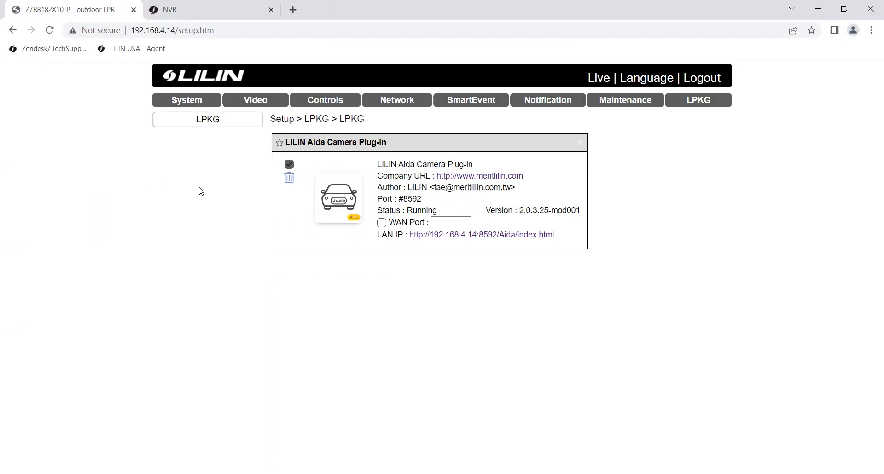
click(338, 200)
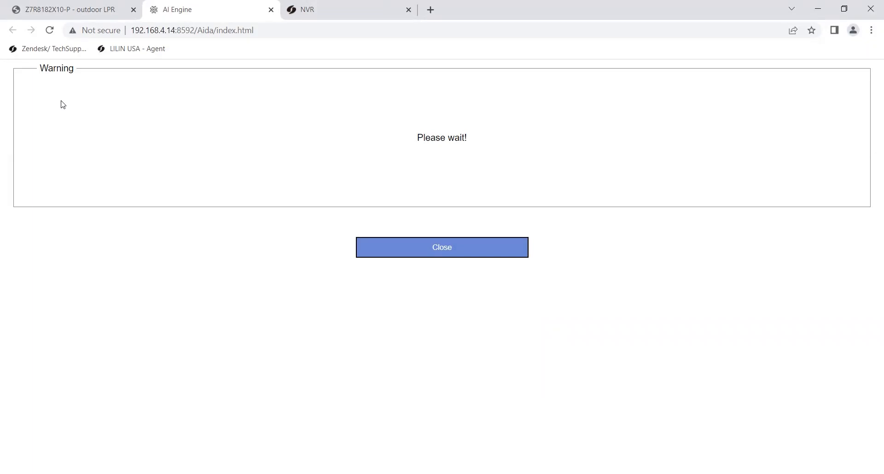
click(79, 6)
click(331, 188)
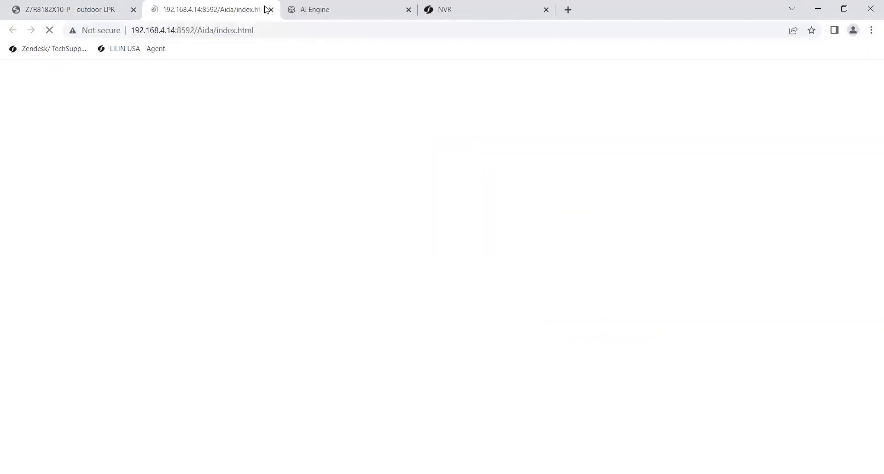
middle_click(329, 6)
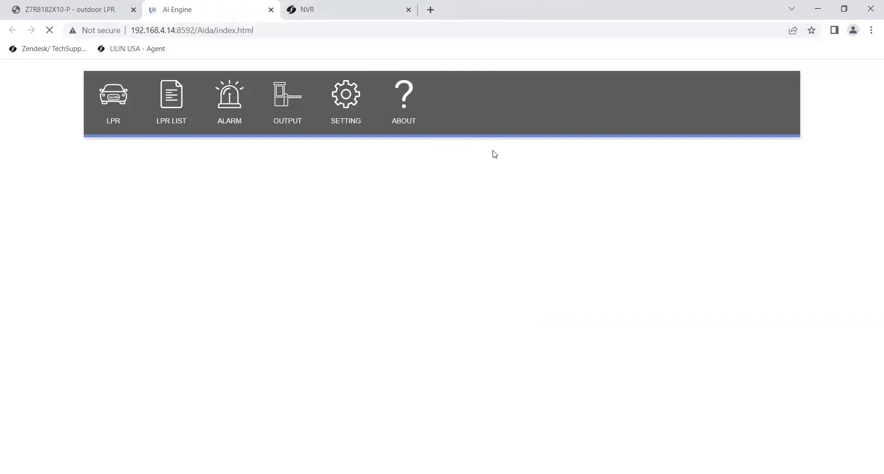
Check the license type and license status in the plug-in's About Aida information.
click(406, 112)
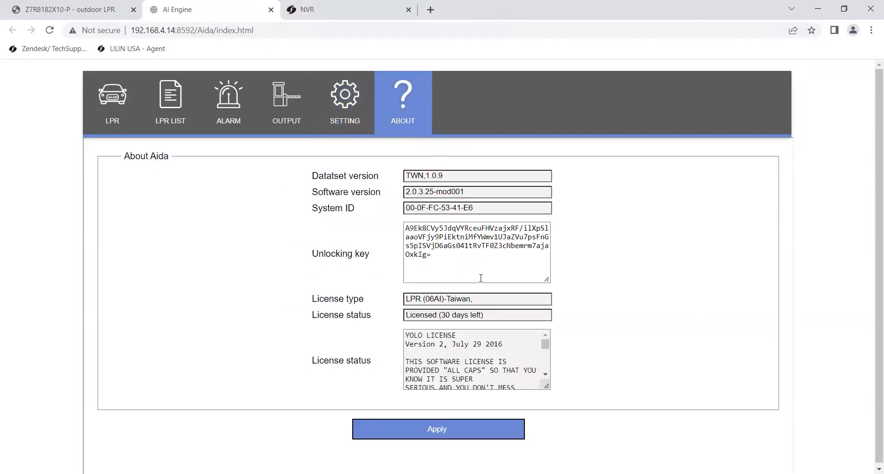
drag(485, 300, 389, 290)
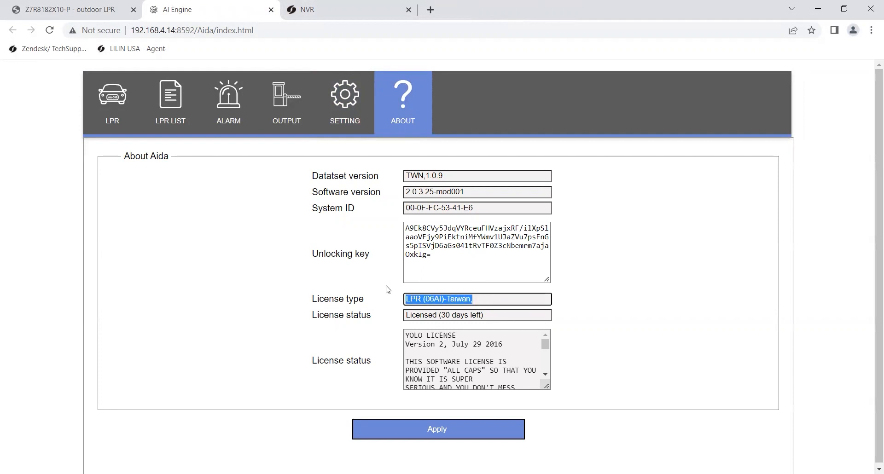
drag(502, 318, 379, 309)
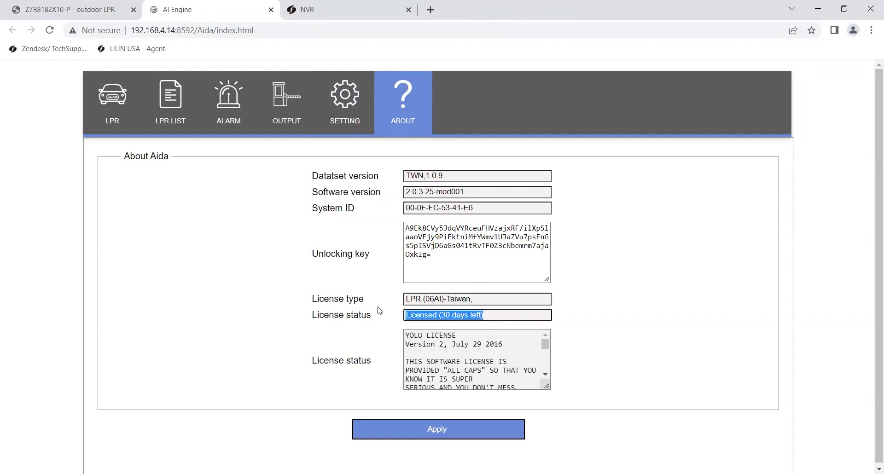
click(190, 193)
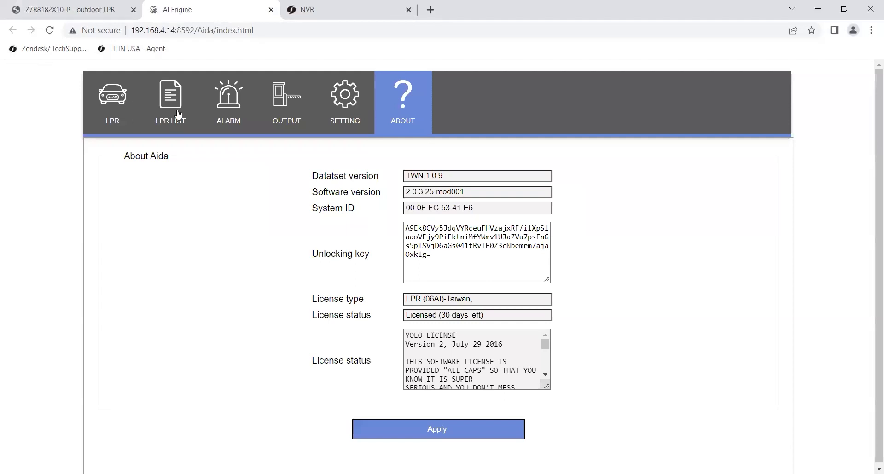
Review the LPR settings and the log, denial, allowed and visitor license plate lists.
click(132, 132)
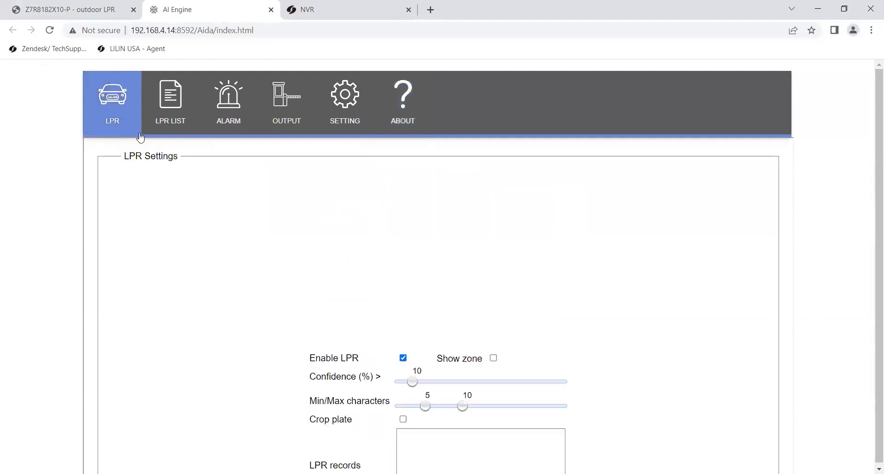
click(402, 356)
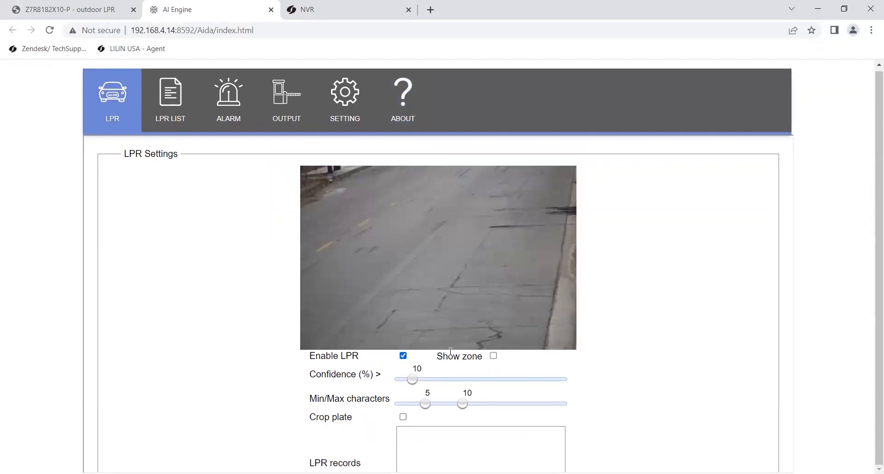
click(172, 111)
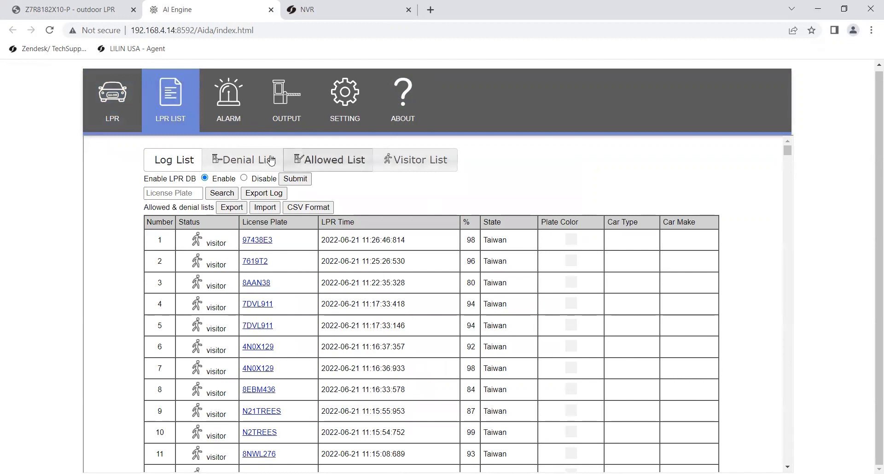
click(251, 158)
click(334, 159)
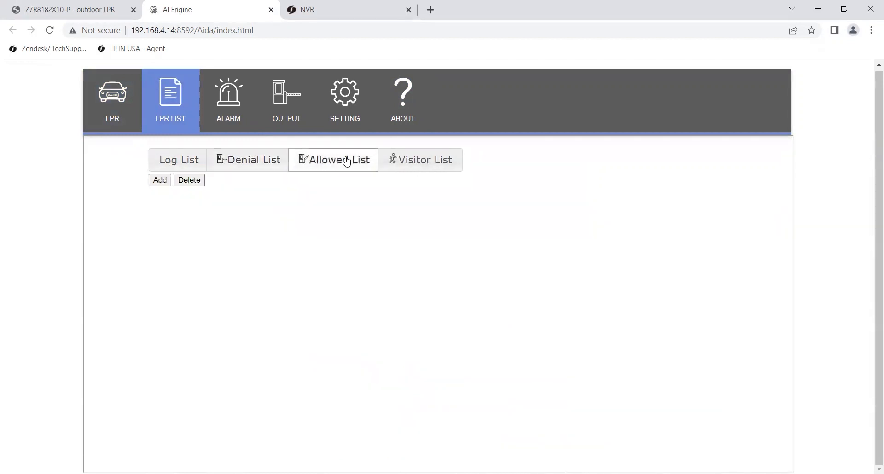
click(415, 161)
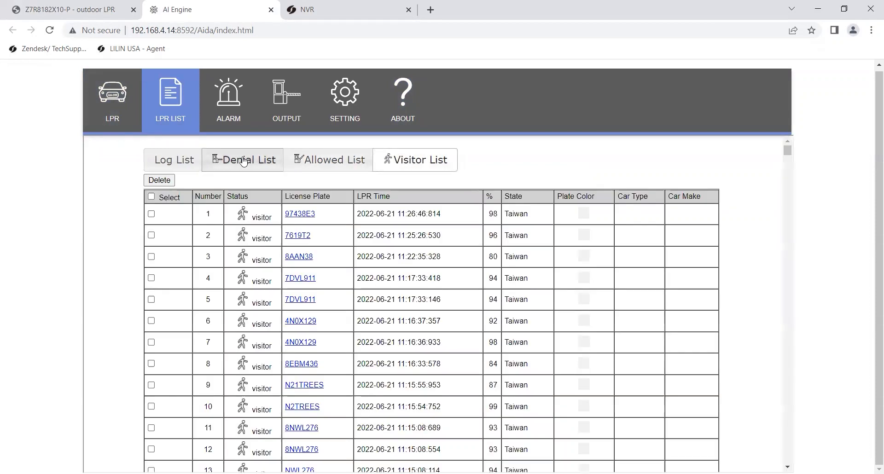
click(244, 161)
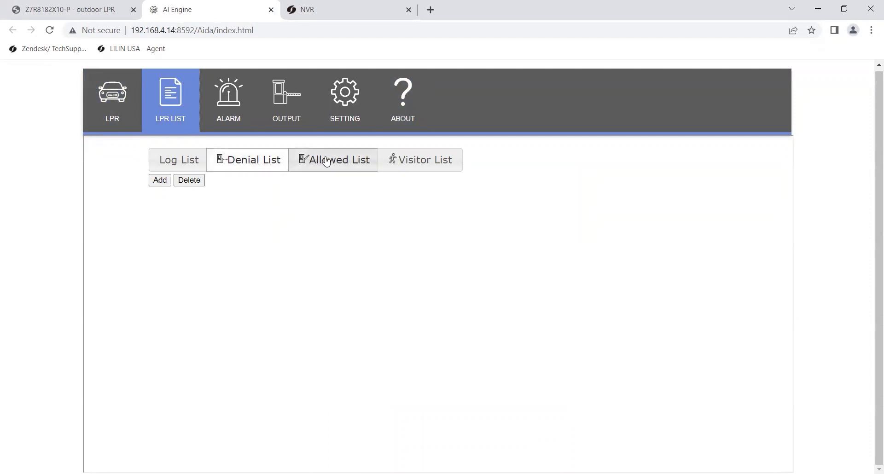
Reshape detection zone 1 in the alarm settings by pulling its upper-right corner inward onto the road, and apply the change.
click(243, 119)
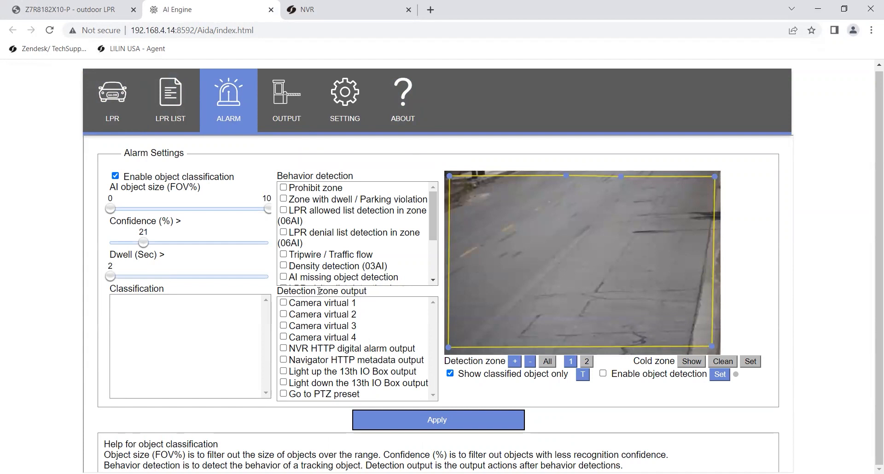
drag(713, 178, 630, 260)
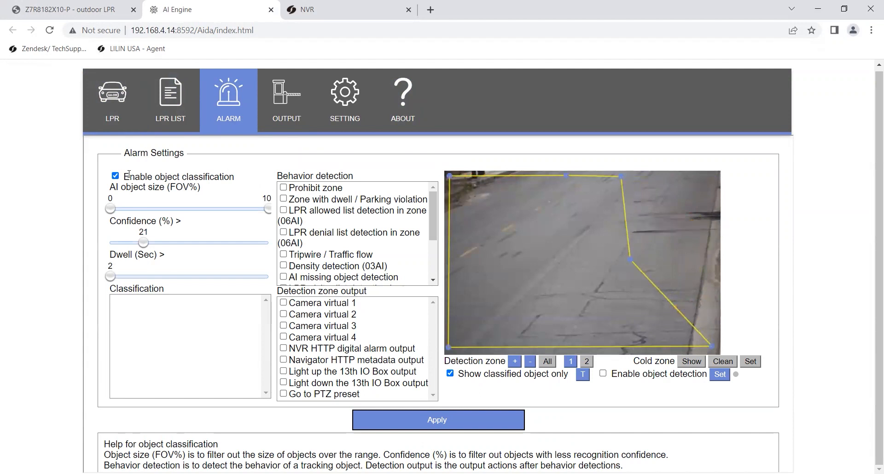
drag(126, 177, 237, 183)
click(268, 155)
drag(301, 219, 294, 212)
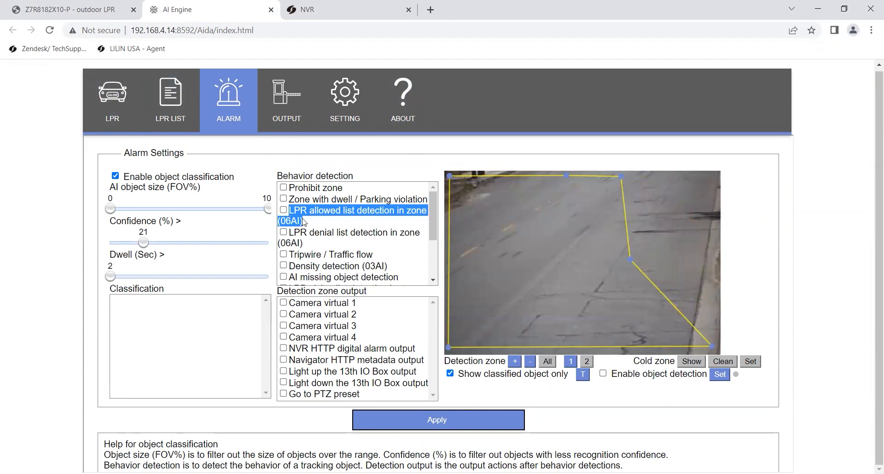
drag(303, 243, 290, 237)
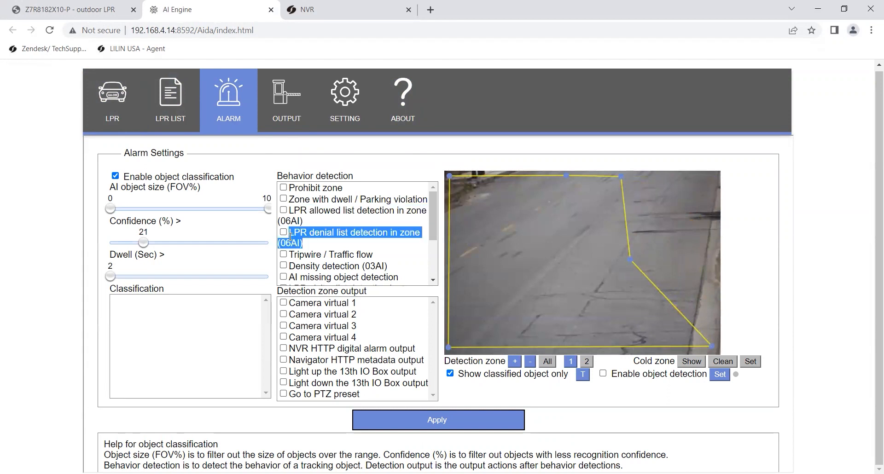
click(327, 248)
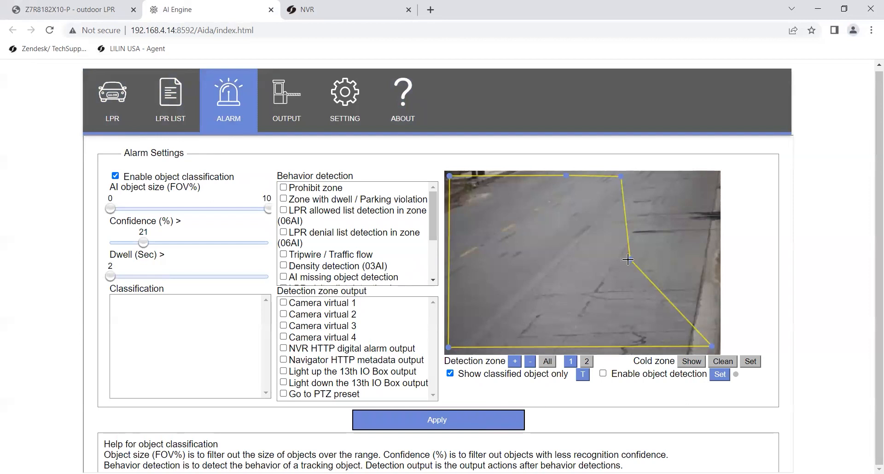
drag(630, 259, 653, 255)
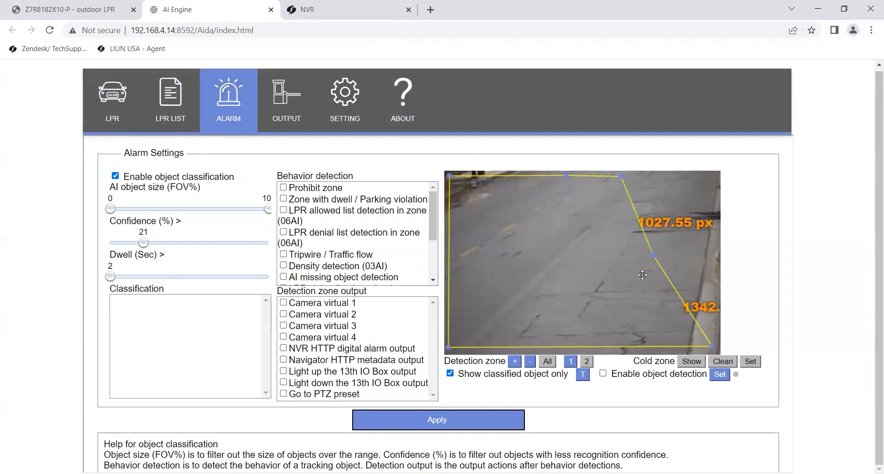
click(450, 423)
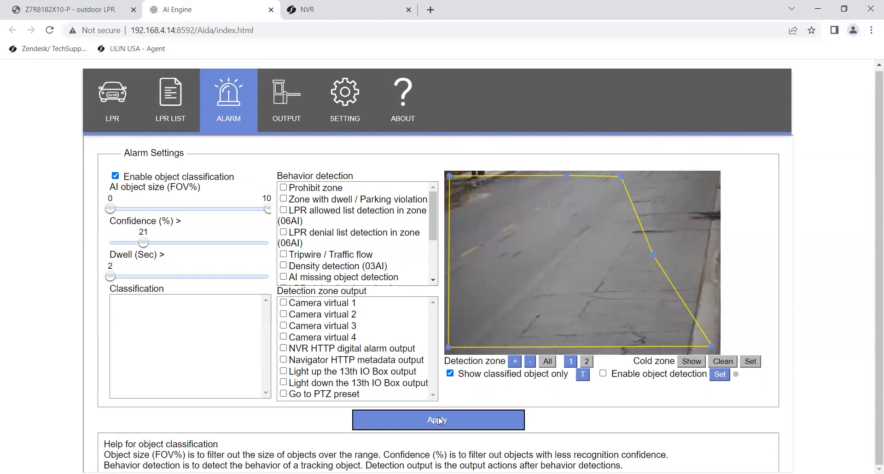
Disable and re-enable LPR in the LPR settings, applying each change, and reapply the alarm settings.
click(114, 117)
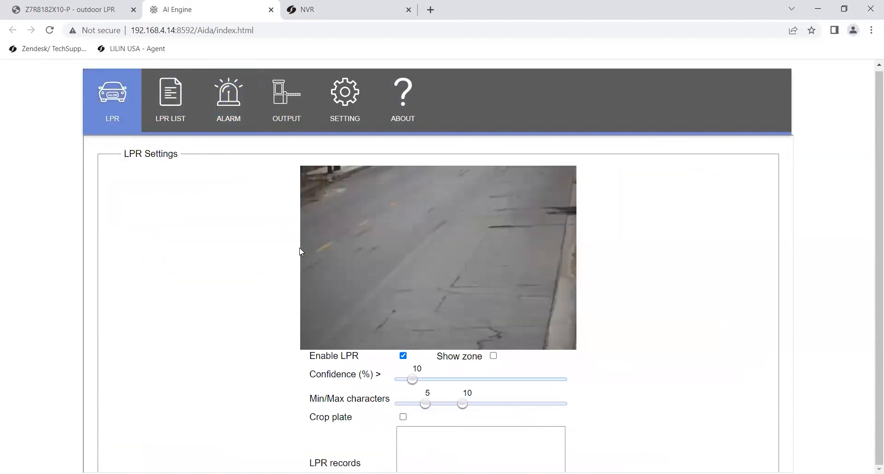
key(ctrl+minus)
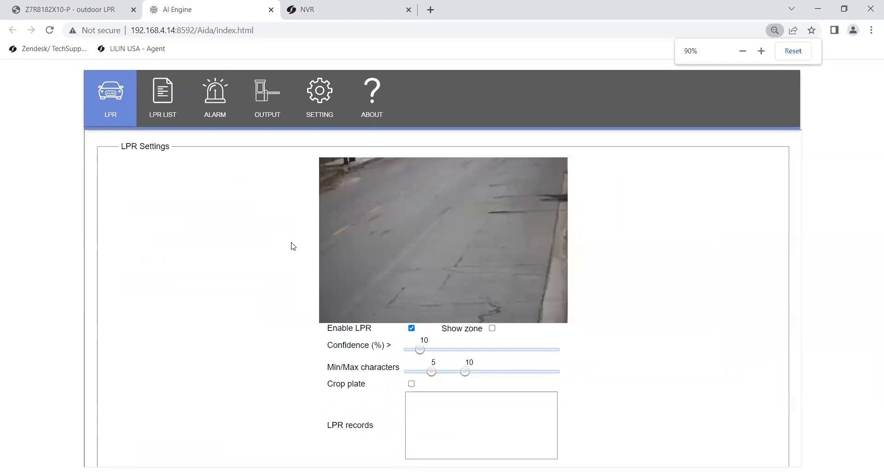
key(ctrl+minus)
click(415, 299)
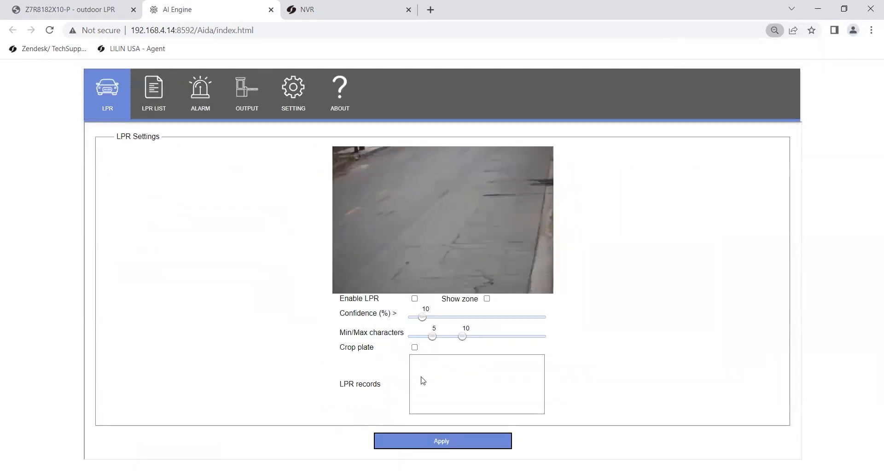
click(426, 440)
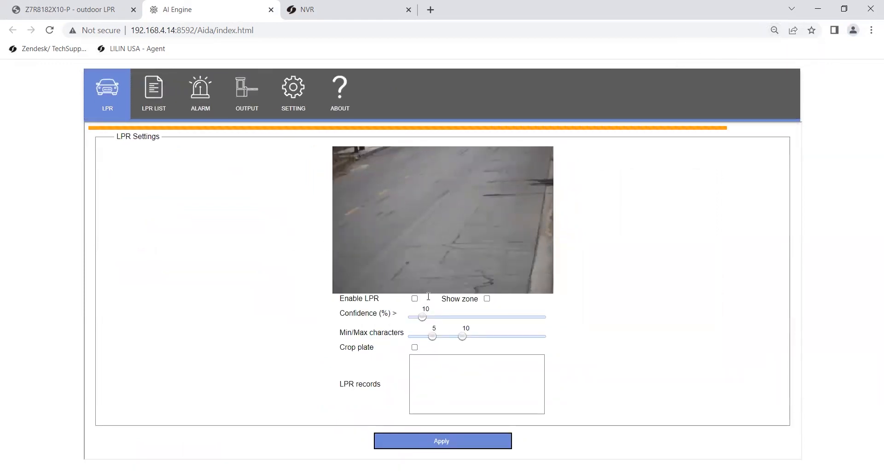
click(415, 299)
click(456, 444)
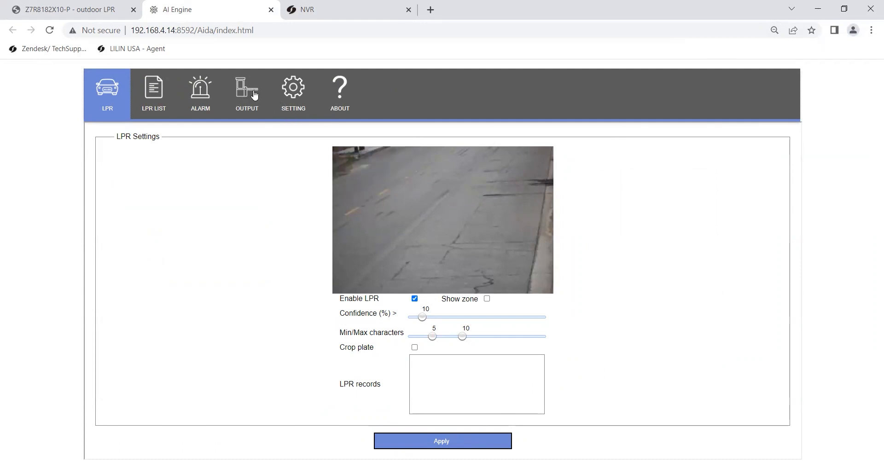
click(206, 91)
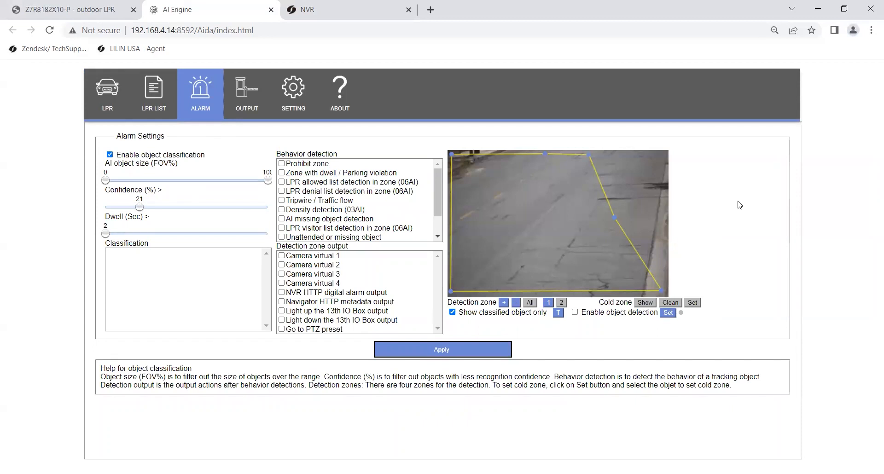
click(471, 354)
Check the newest license plate entry in the LPR log list and return to the alarm settings.
click(102, 106)
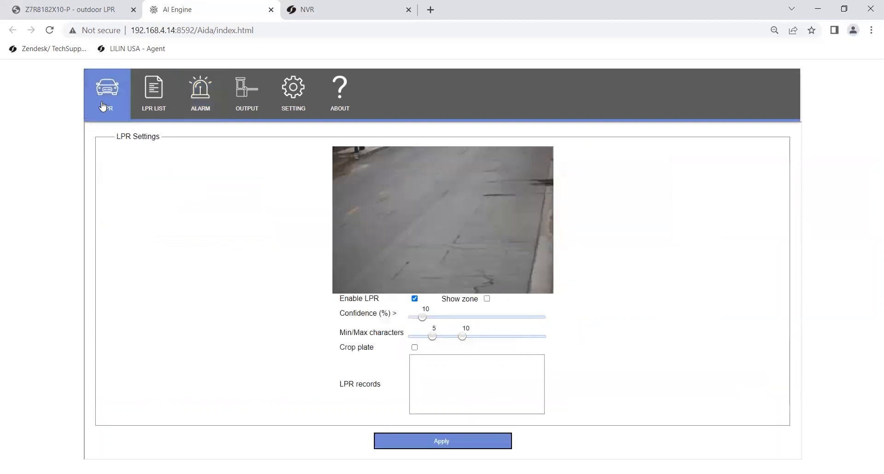
click(166, 98)
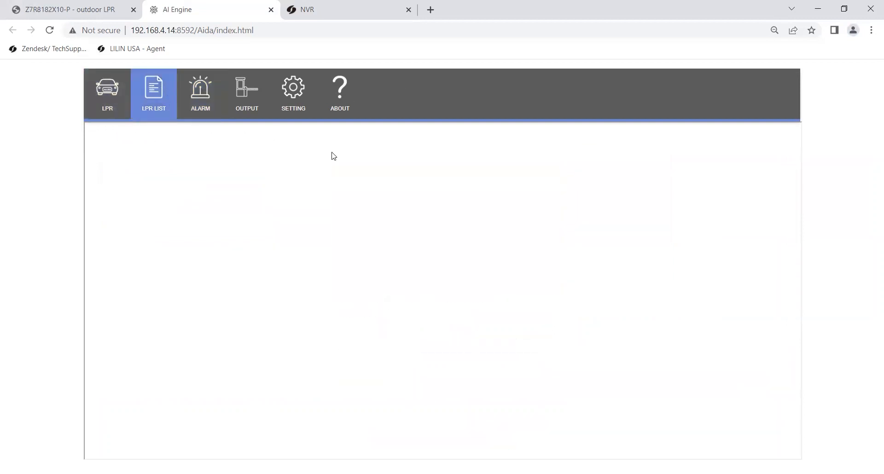
drag(317, 206, 284, 207)
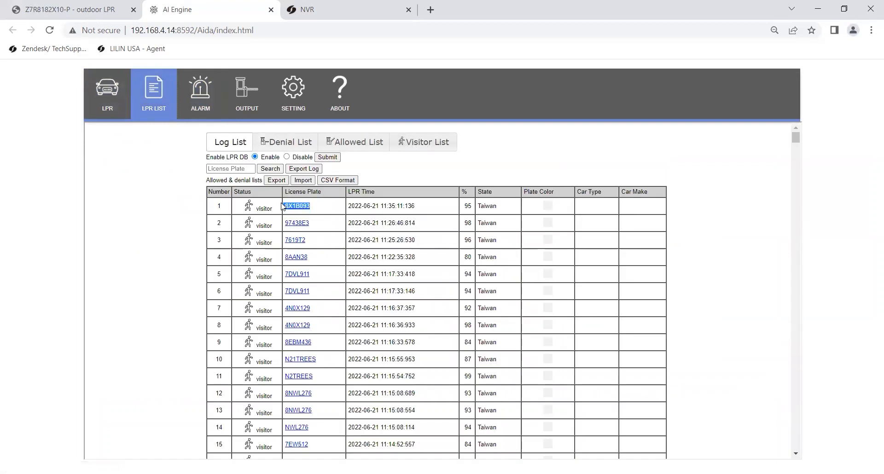
click(320, 207)
click(202, 105)
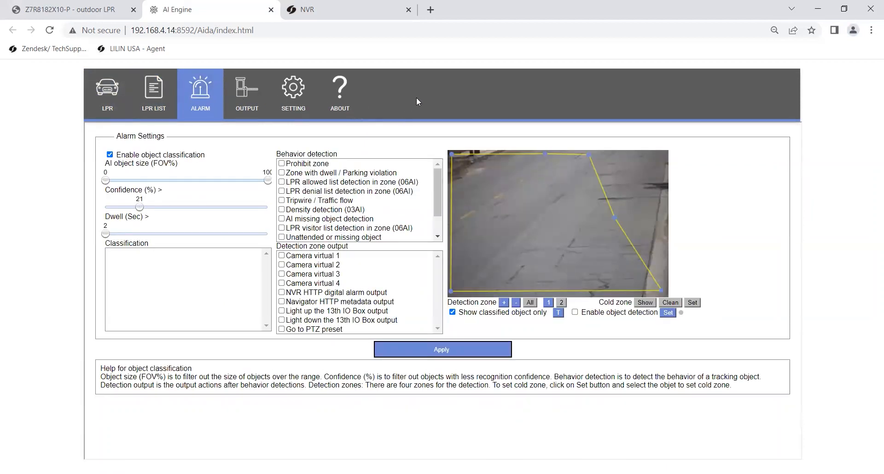
Switch to the NVR page and set the Serial Input of CAM01's metadata settings to Channel.
click(356, 5)
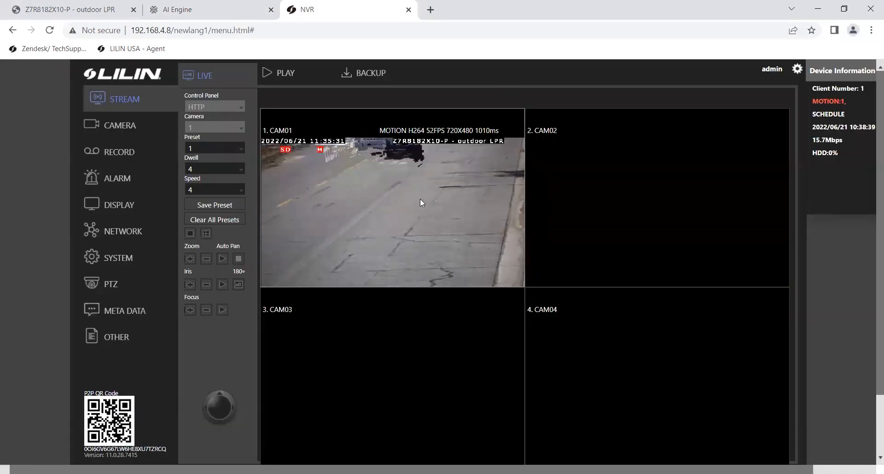
click(137, 311)
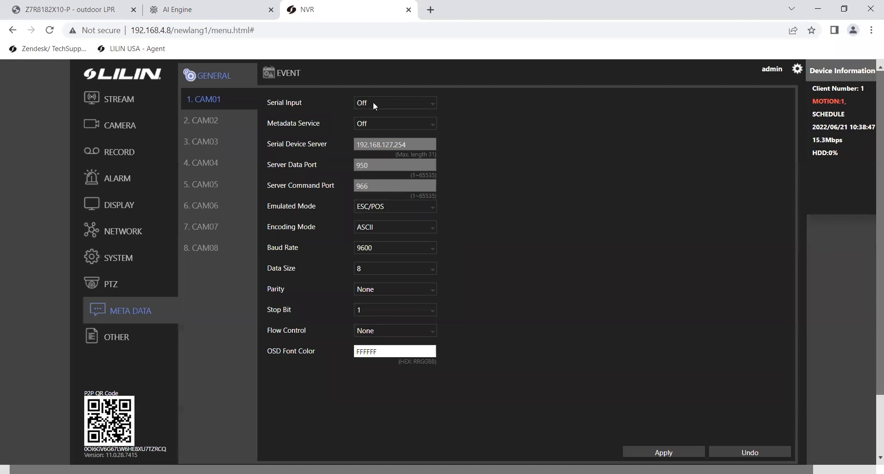
click(373, 103)
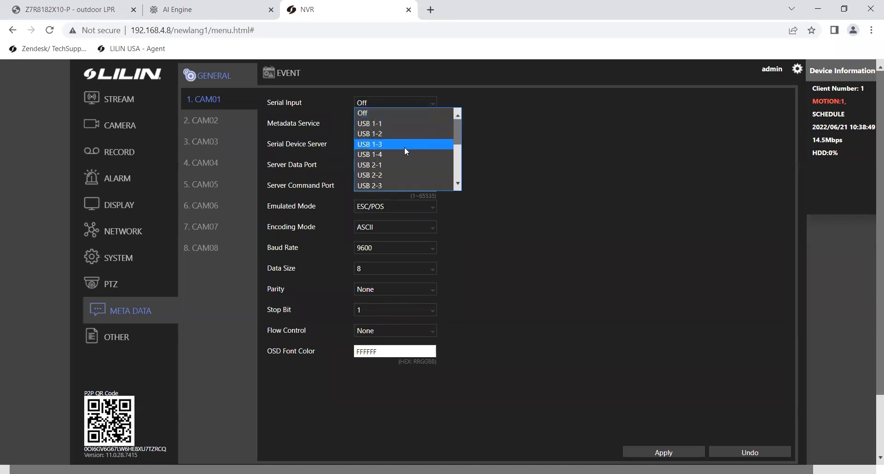
scroll(424, 178, down, 3)
scroll(425, 180, up, 3)
scroll(429, 181, down, 3)
scroll(431, 181, up, 1)
click(432, 182)
click(409, 106)
scroll(417, 180, down, 3)
scroll(424, 185, up, 3)
scroll(426, 184, down, 3)
click(428, 185)
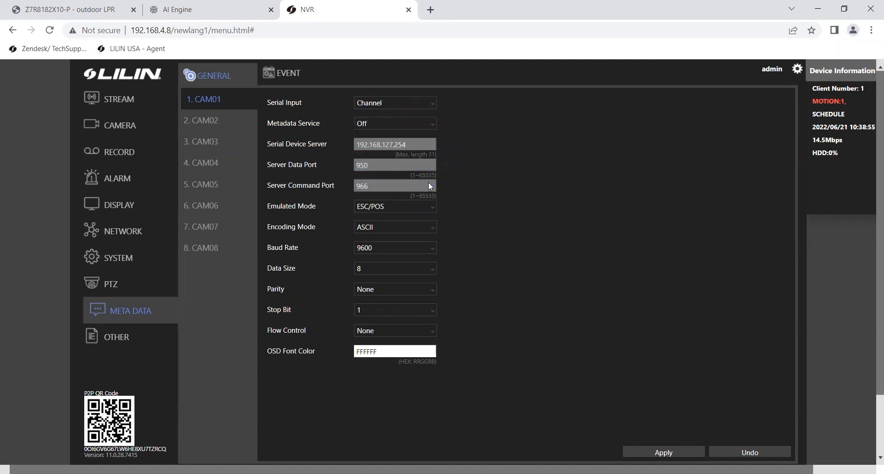
Turn on the Metadata Service for CAM01 and set its Emulated Mode to LPR.
click(393, 125)
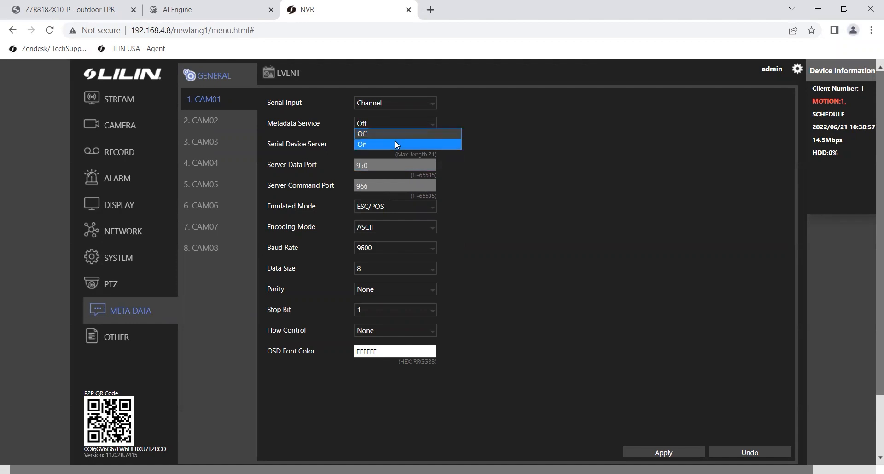
click(395, 142)
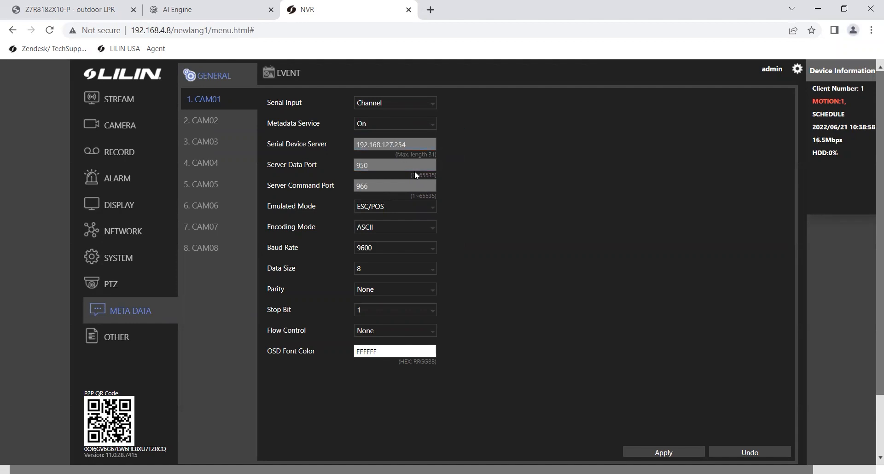
click(406, 207)
scroll(431, 258, down, 1)
scroll(427, 266, up, 1)
scroll(423, 271, down, 1)
scroll(421, 273, up, 1)
scroll(421, 275, down, 1)
scroll(441, 278, up, 1)
scroll(444, 280, down, 1)
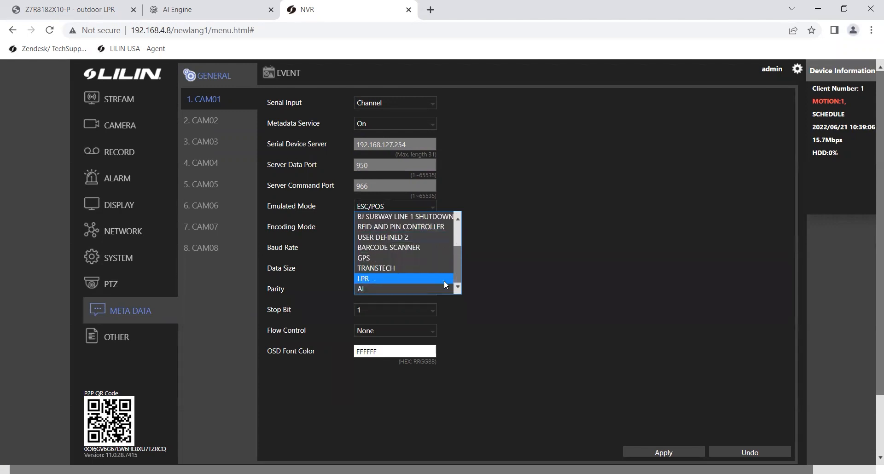
click(443, 279)
Enable the Denial, Allowed and Visitor events for CAM01 and apply the metadata settings.
click(536, 124)
click(707, 124)
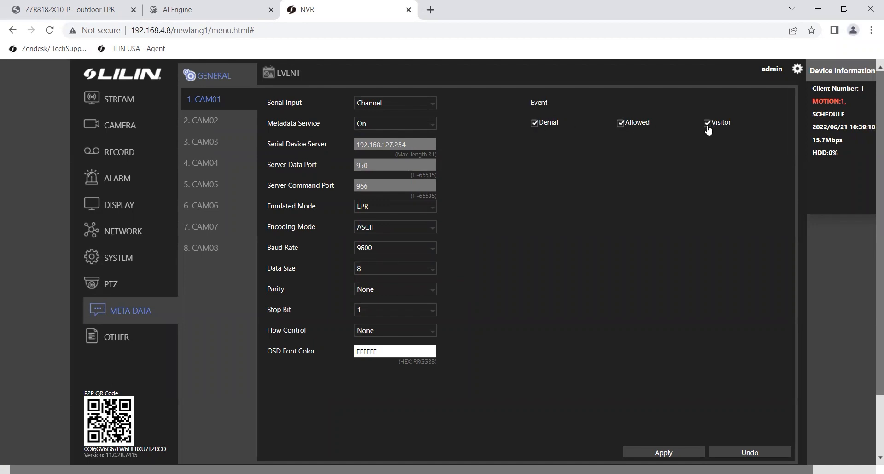
click(659, 453)
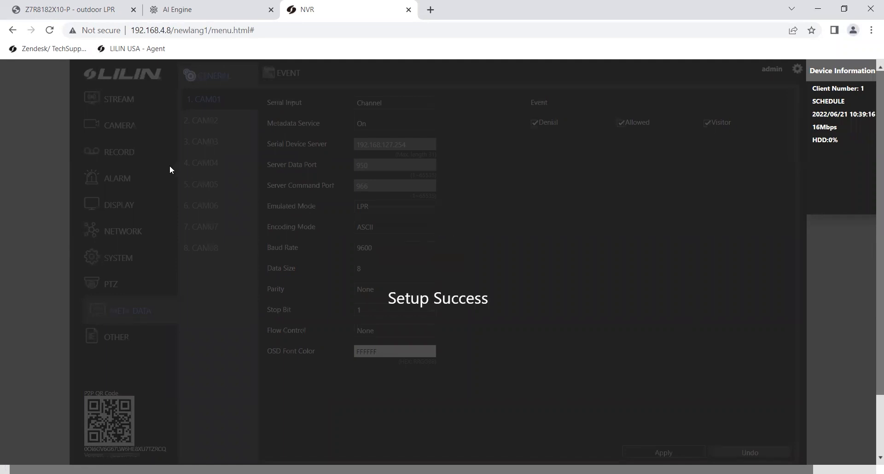
In the NVR's alarm settings, set CAM01's Alarm Input Type to IP Camera and turn on Metadata Popup.
click(124, 182)
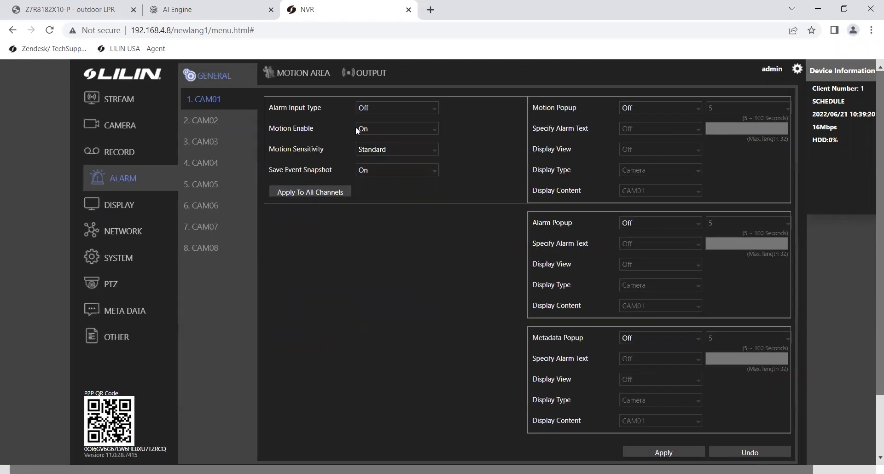
click(380, 109)
click(383, 147)
click(645, 339)
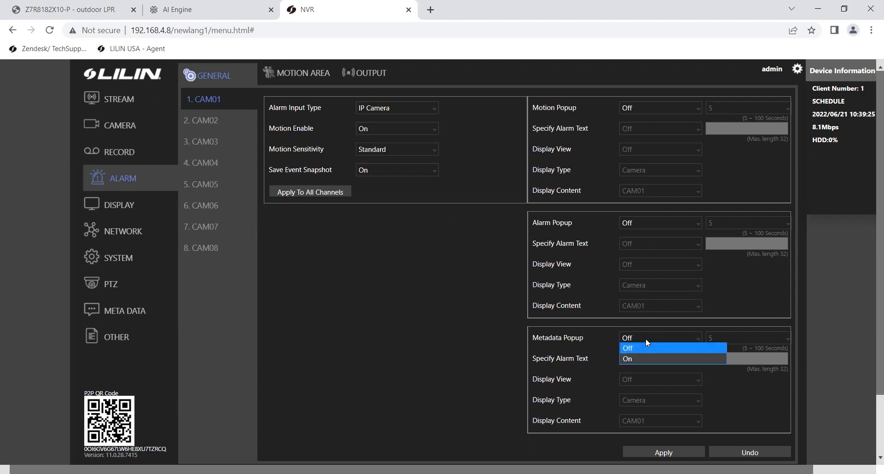
click(647, 355)
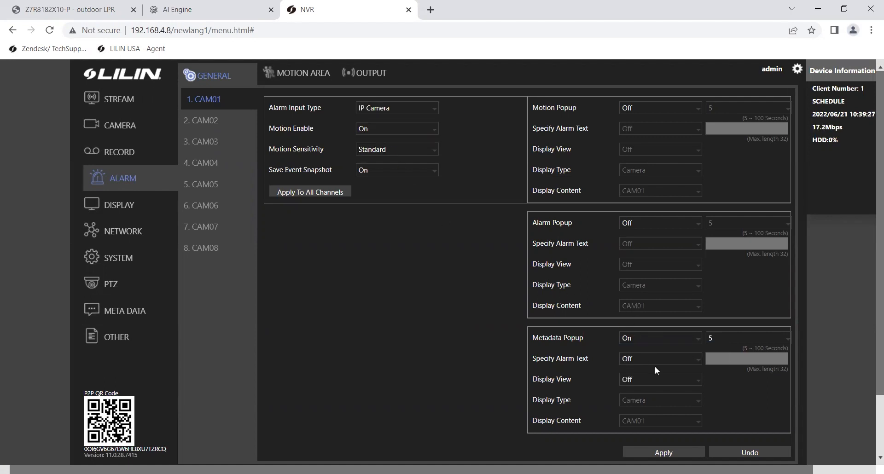
Apply CAM01's alarm settings and review its metadata settings and the live stream.
click(668, 452)
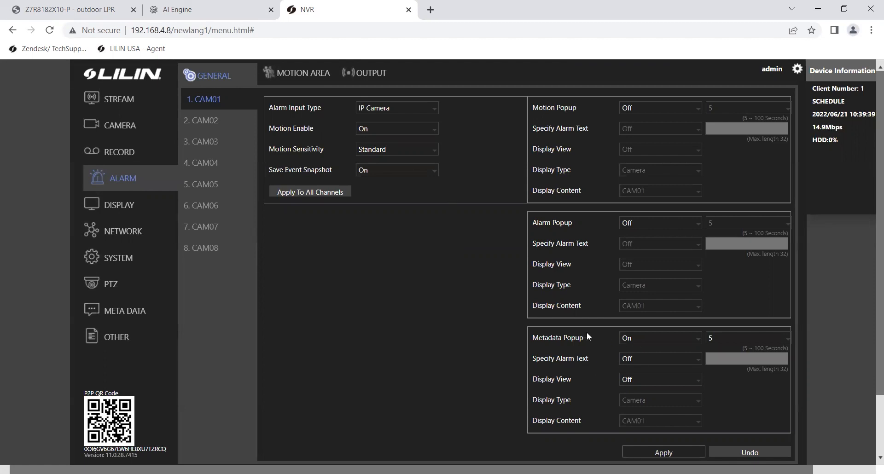
click(122, 310)
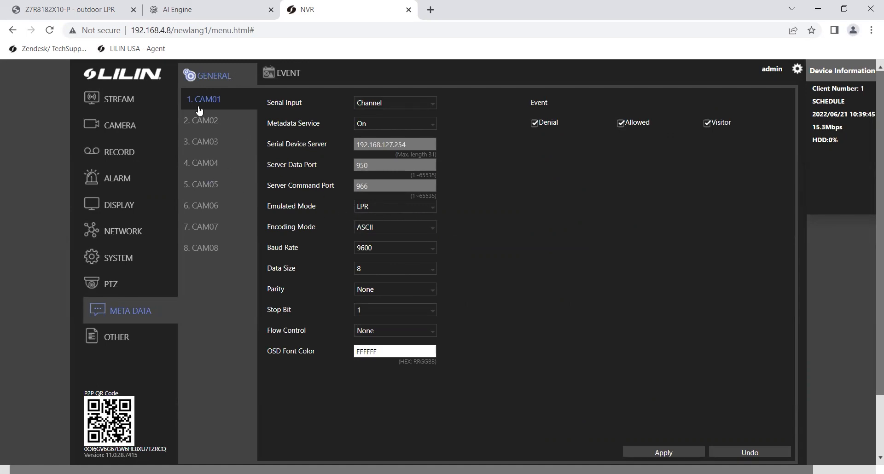
click(143, 109)
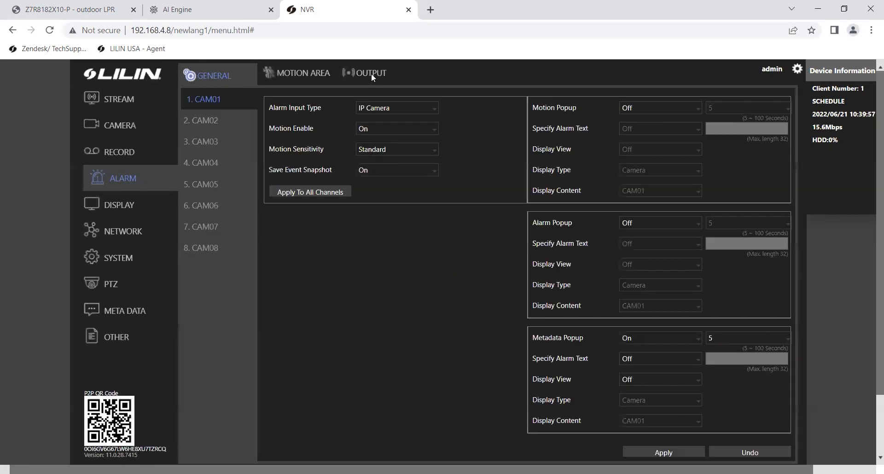
Apply the alarm LED output settings with Alarm, Denial, Allowed and Visitor as CAM01's triggering channel events.
click(371, 73)
click(402, 126)
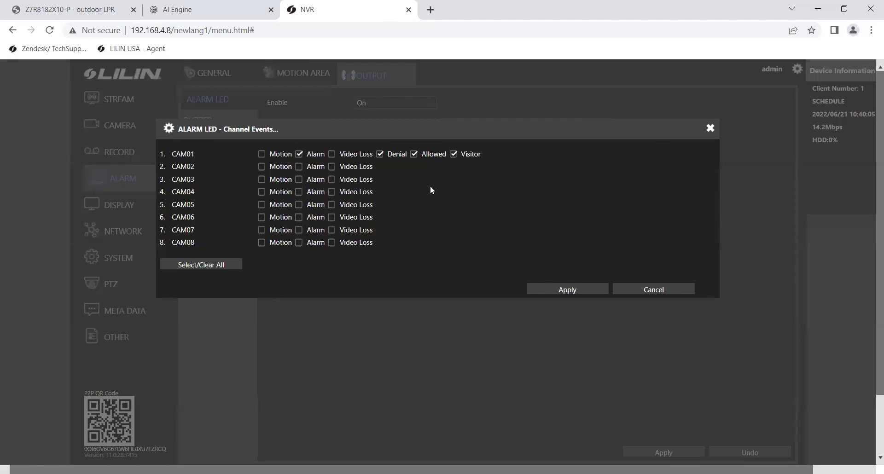
click(572, 291)
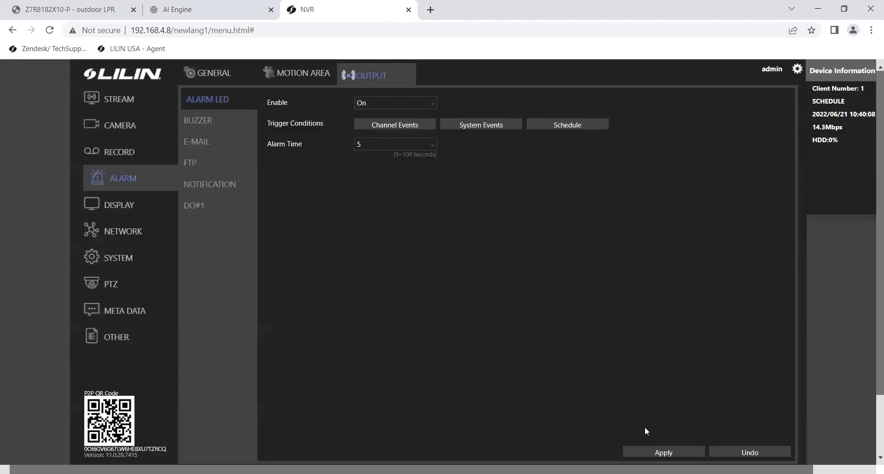
click(652, 452)
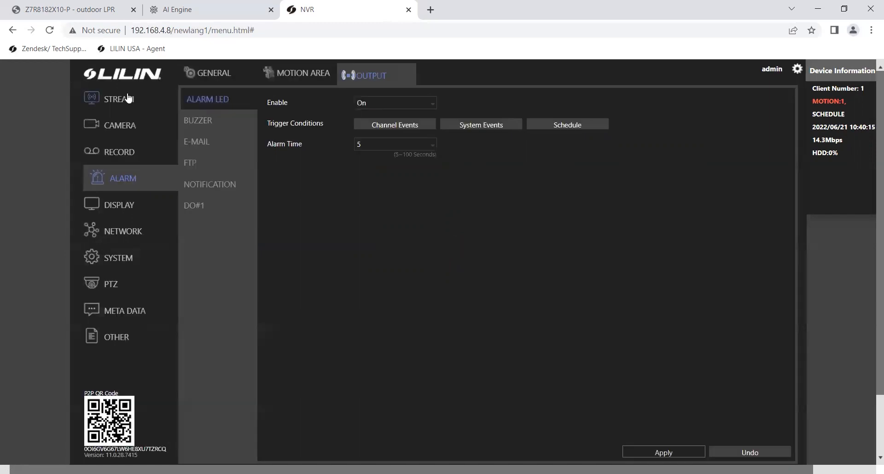
View the NVR's live stream with CAM01 enlarged to a single-camera display.
click(128, 99)
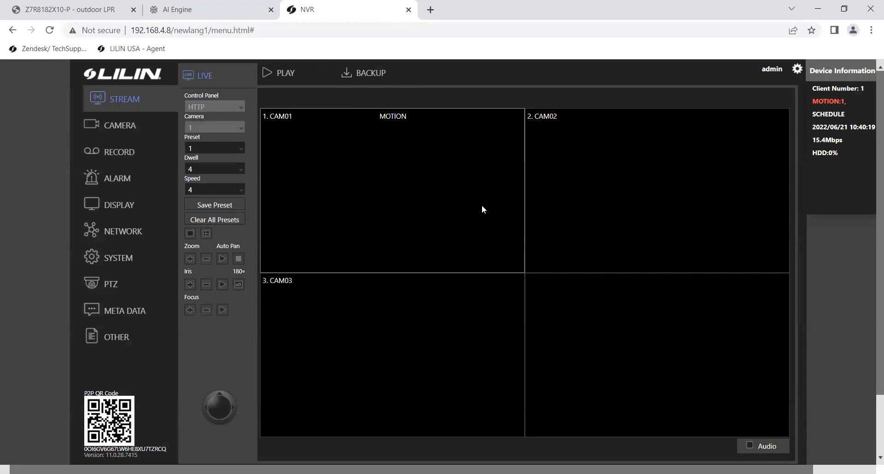
double_click(482, 206)
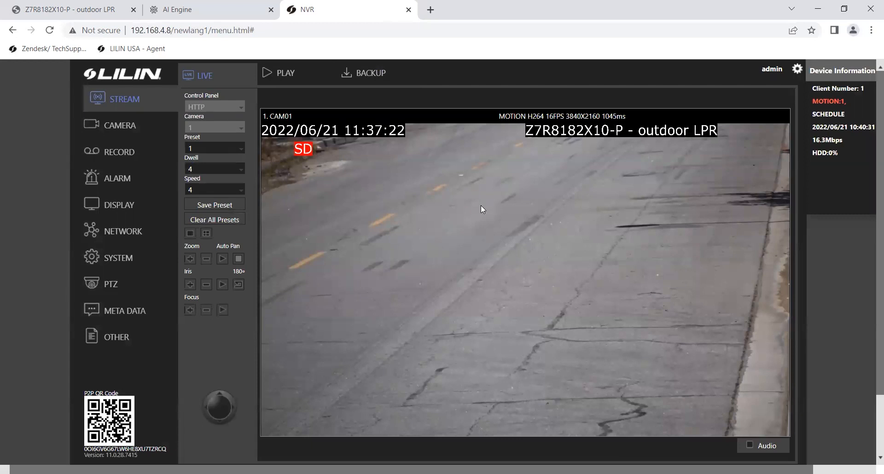
right_click(476, 209)
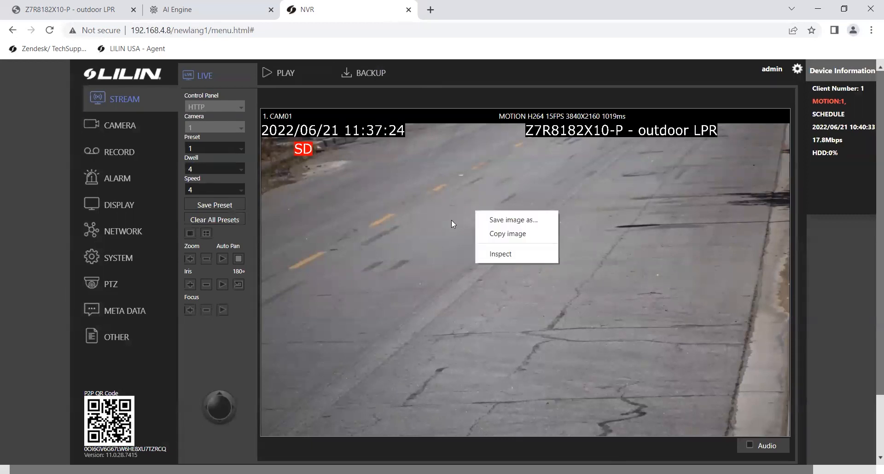
double_click(424, 241)
right_click(412, 216)
click(412, 216)
double_click(412, 216)
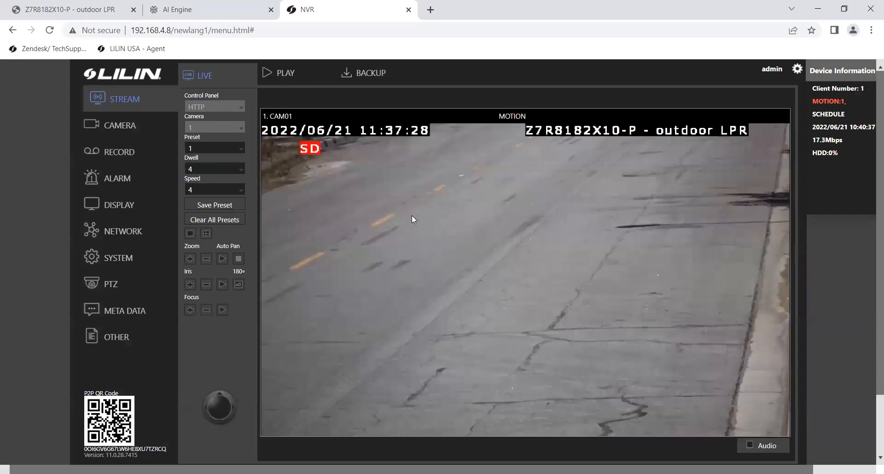